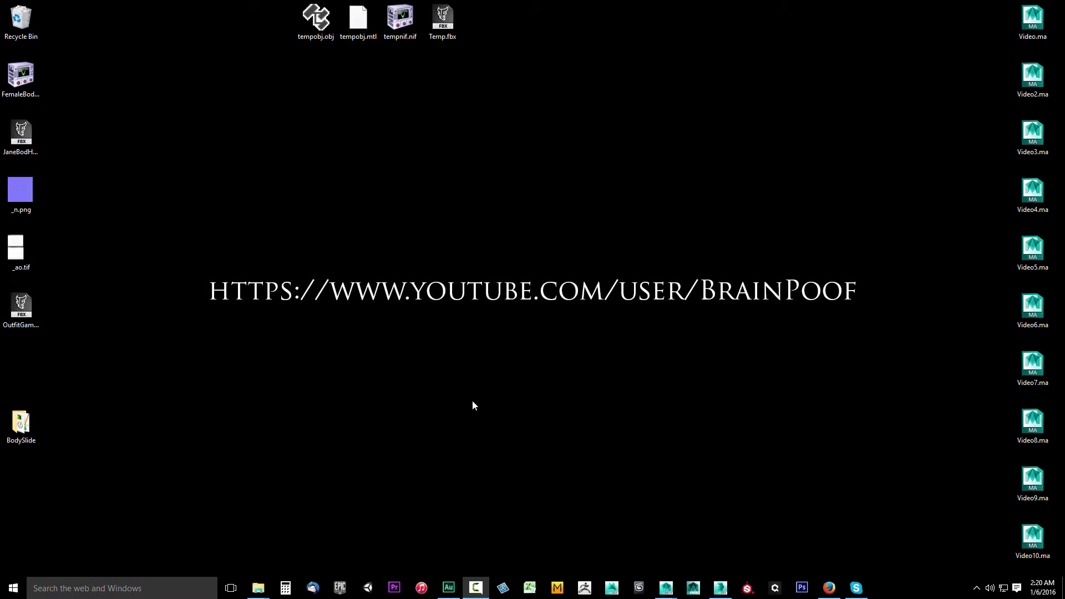
- Open the BodySlide folder from its desktop shortcut
double_click(21, 423)
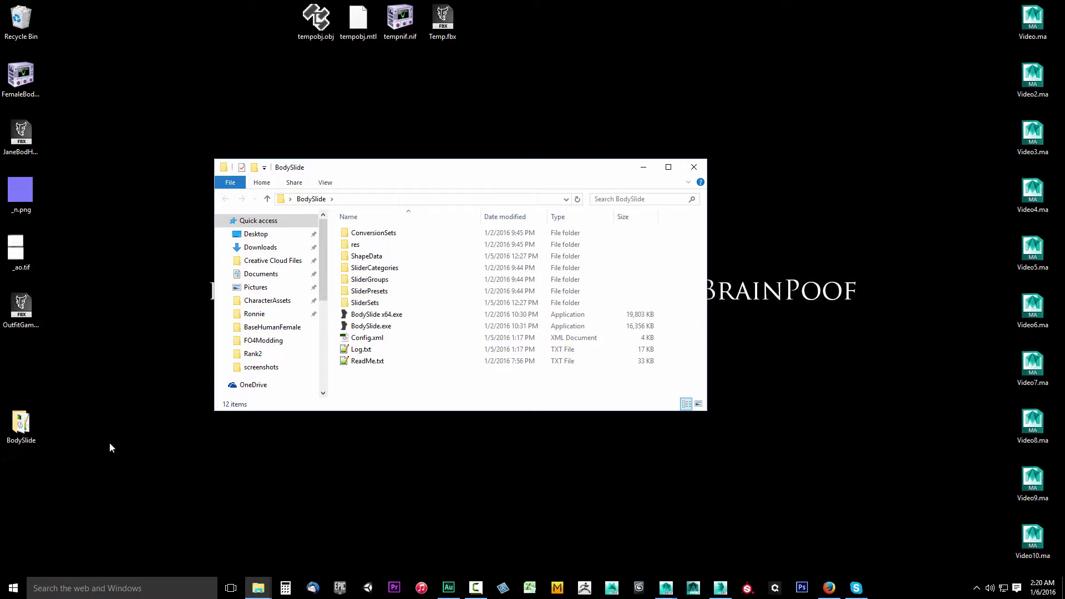
- Launch BodySlide, open Outfit Studio and create a new project from the CBBE Body template
click(360, 327)
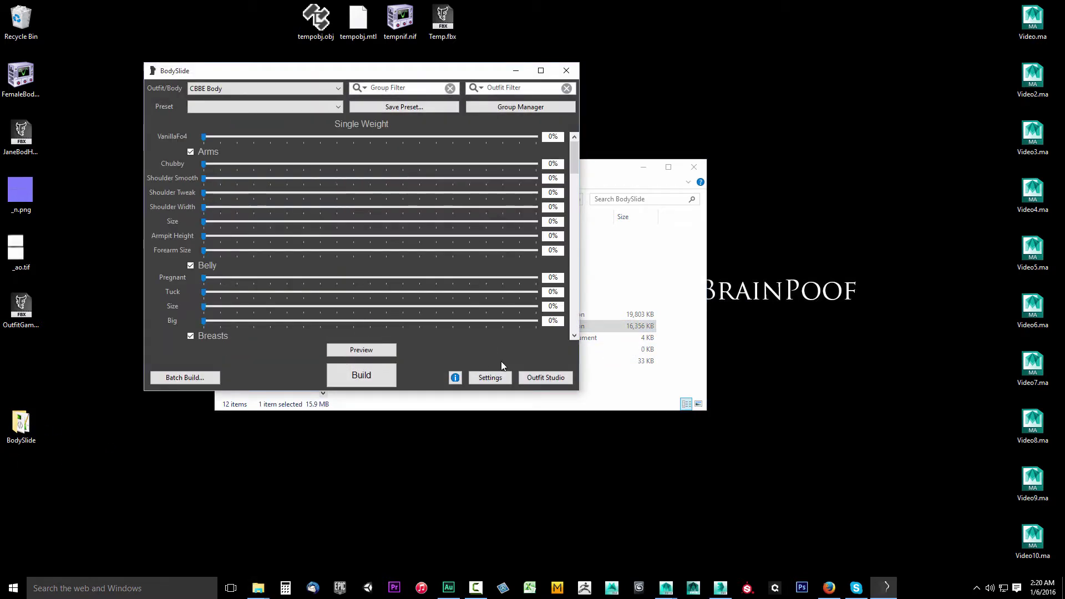
click(546, 380)
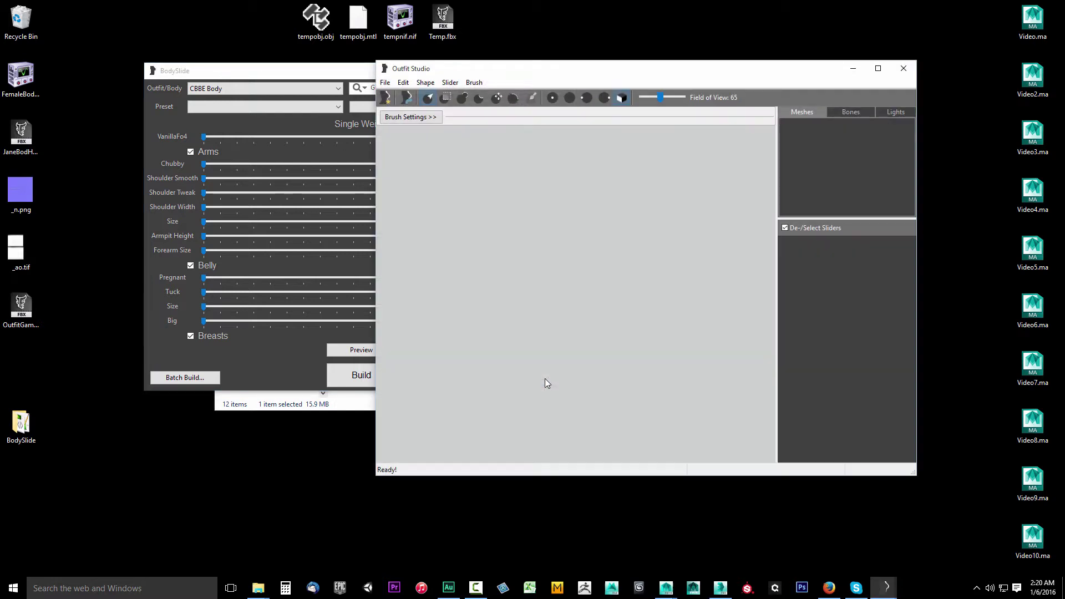
drag(460, 68, 368, 60)
click(290, 75)
click(285, 89)
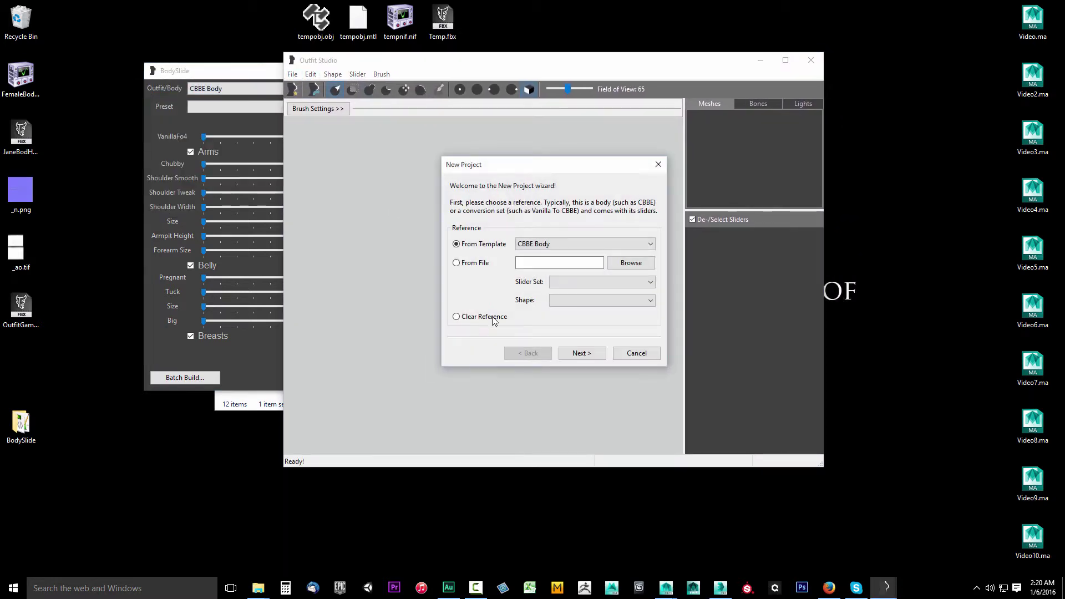
click(581, 354)
click(580, 354)
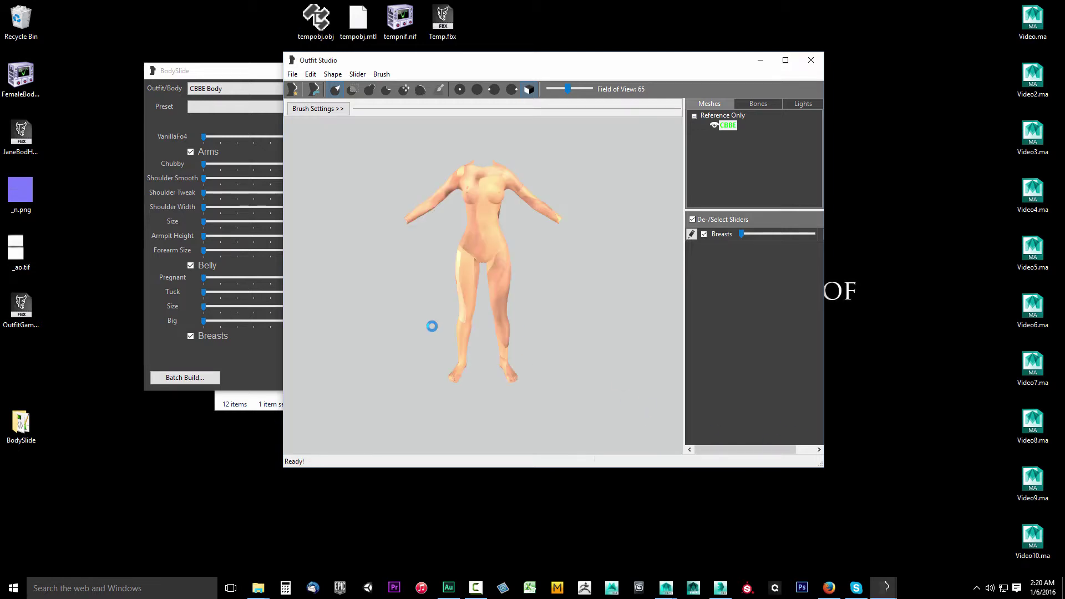
click(332, 74)
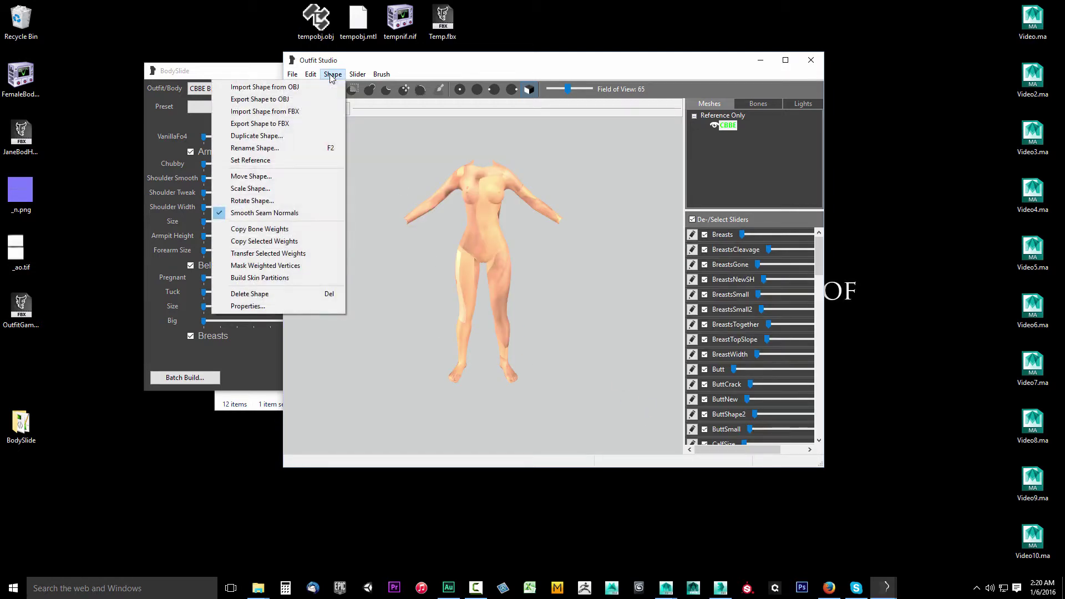
- Import Desktop\OutfitGameReady.fbx as shape LowPolyGame001, then hide the CBBE reference body
click(285, 114)
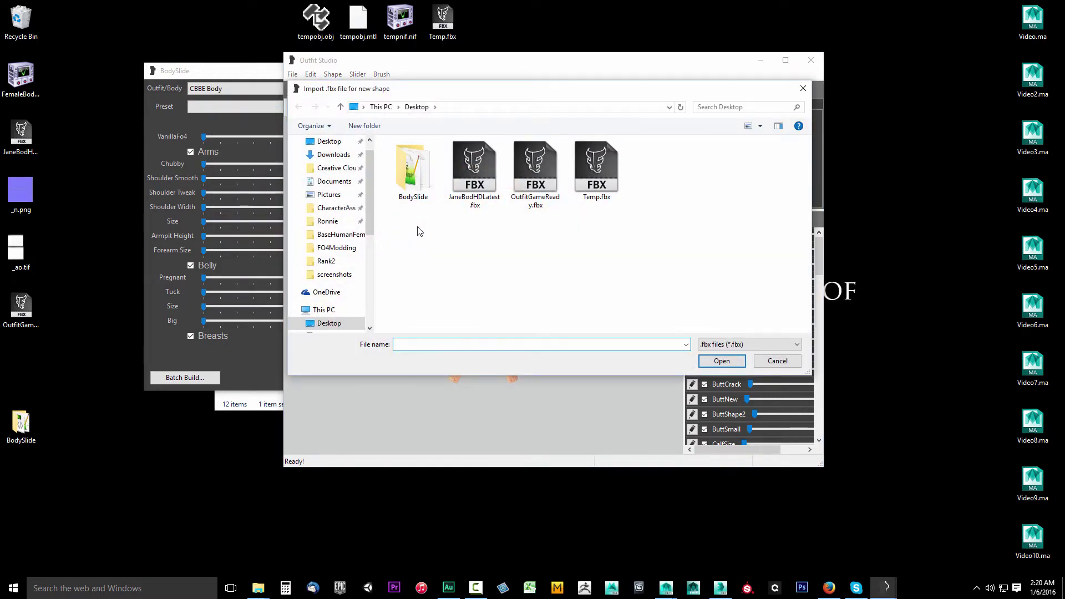
click(325, 142)
click(547, 211)
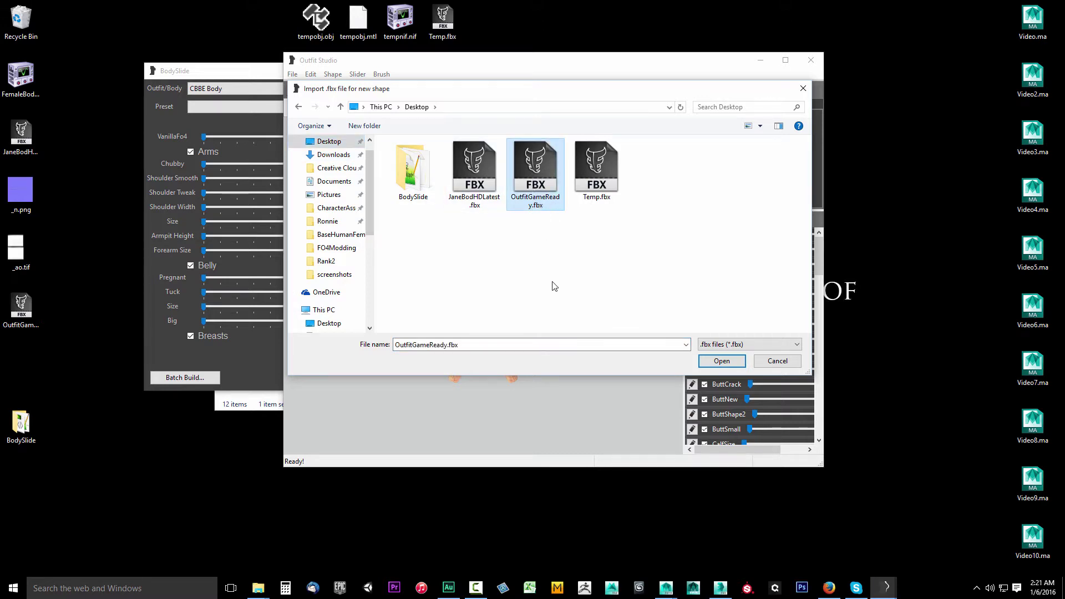
click(720, 362)
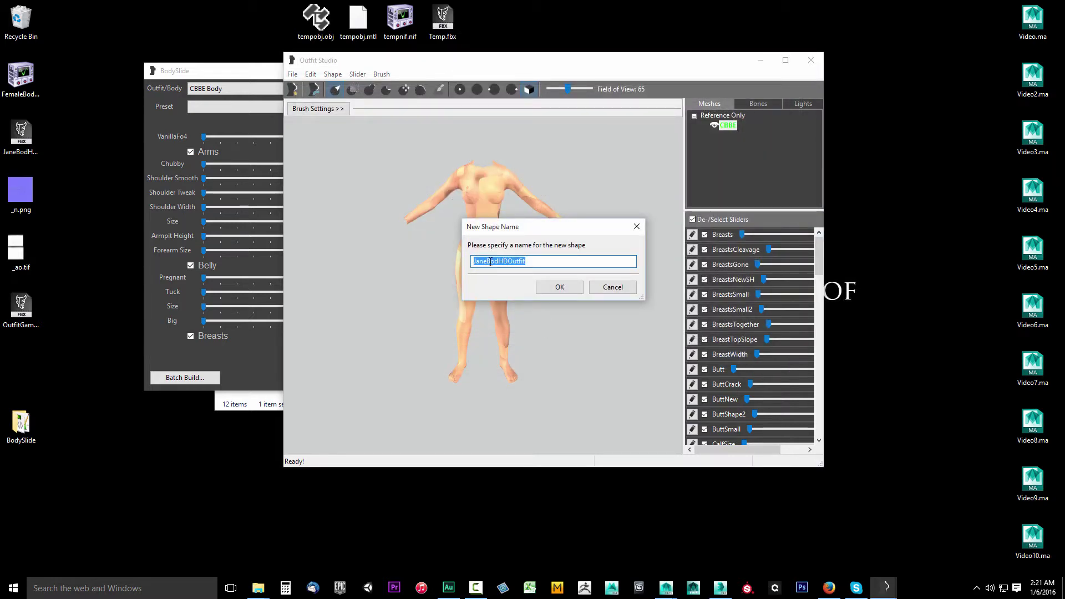
text(LowPolyGame001)
click(559, 288)
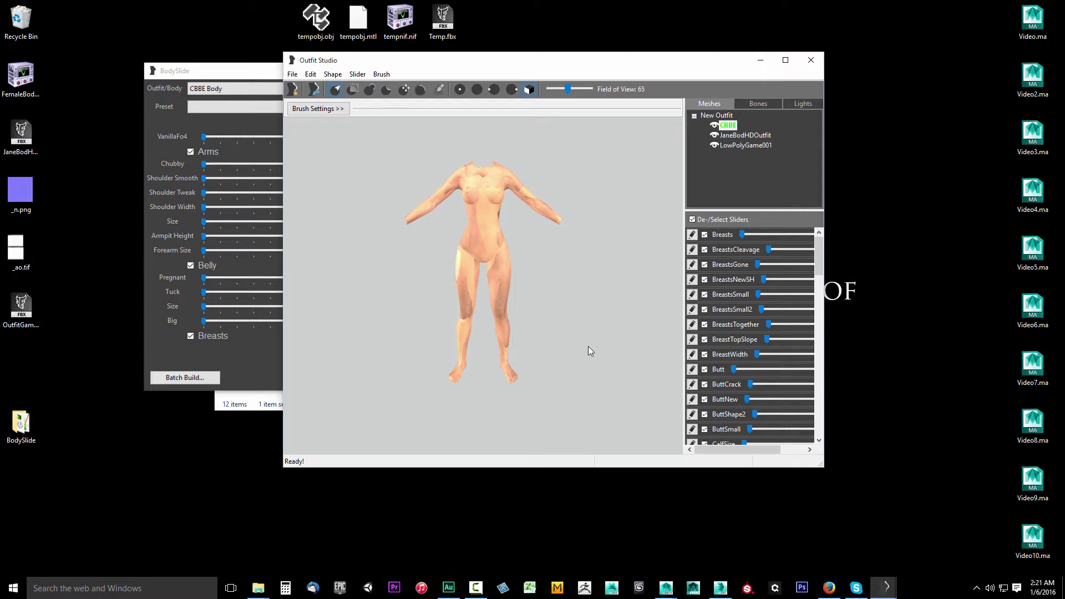
click(715, 125)
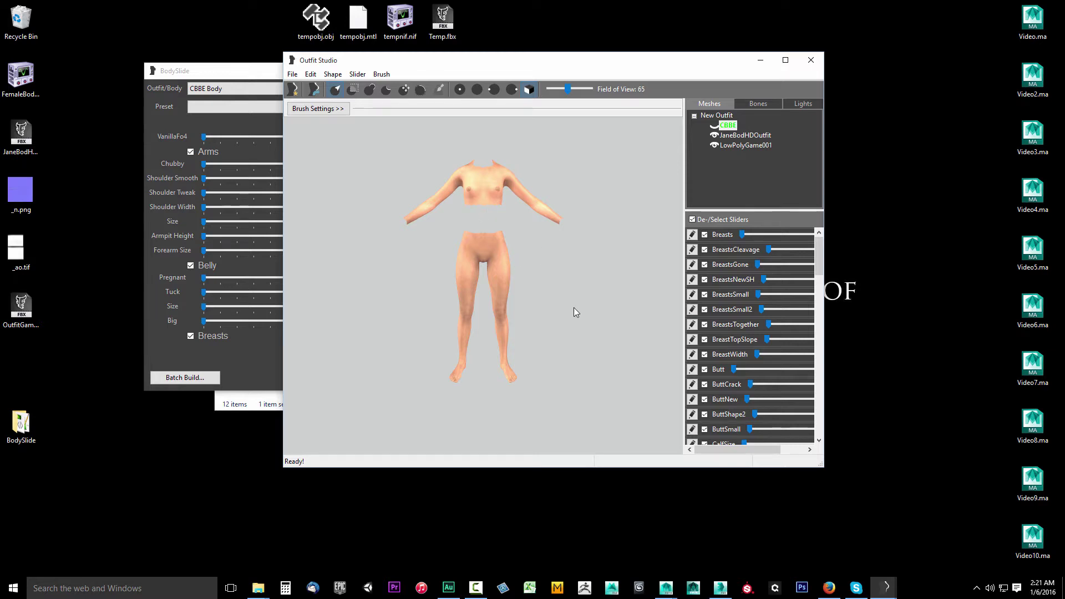
- Orbit to a side view of the imported body and select the LowPolyGame001 shape
mouse_move(581, 314)
right_down()
mouse_move(492, 309)
mouse_move(585, 317)
right_up()
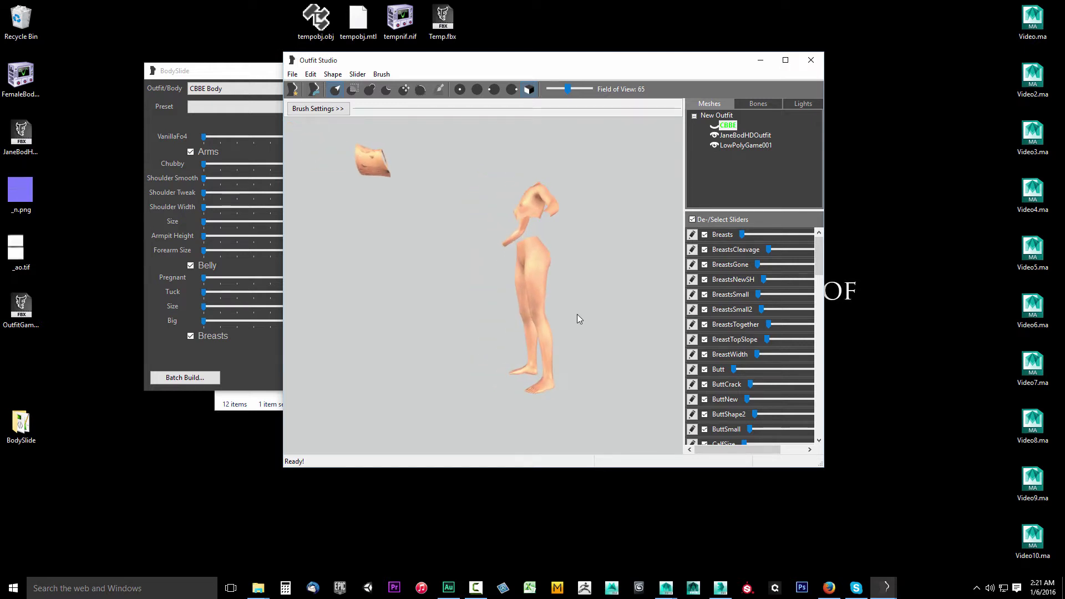
right_drag(420, 281, 380, 135)
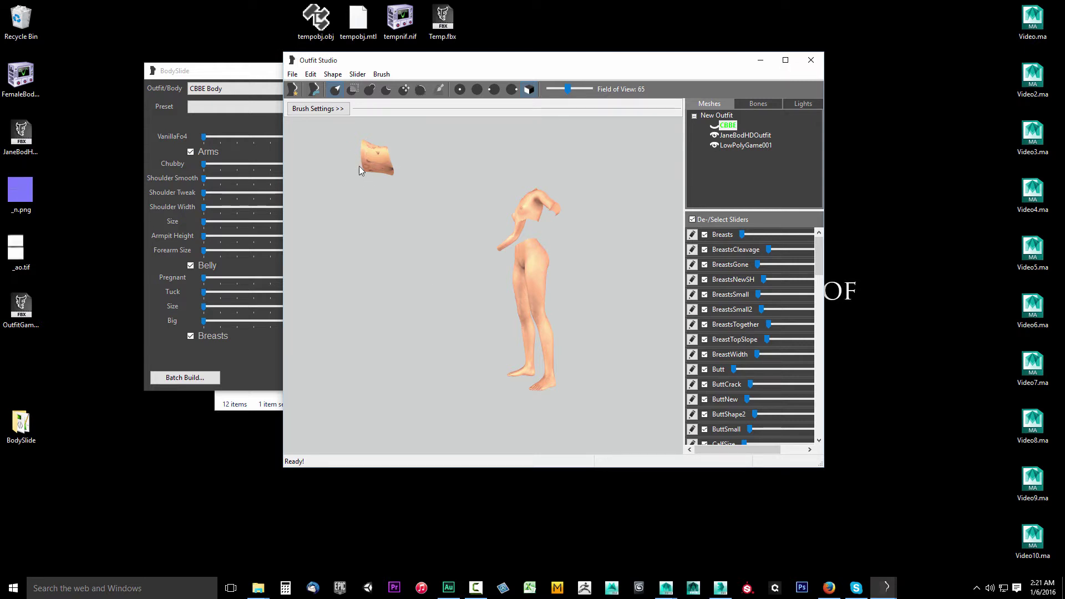
click(740, 148)
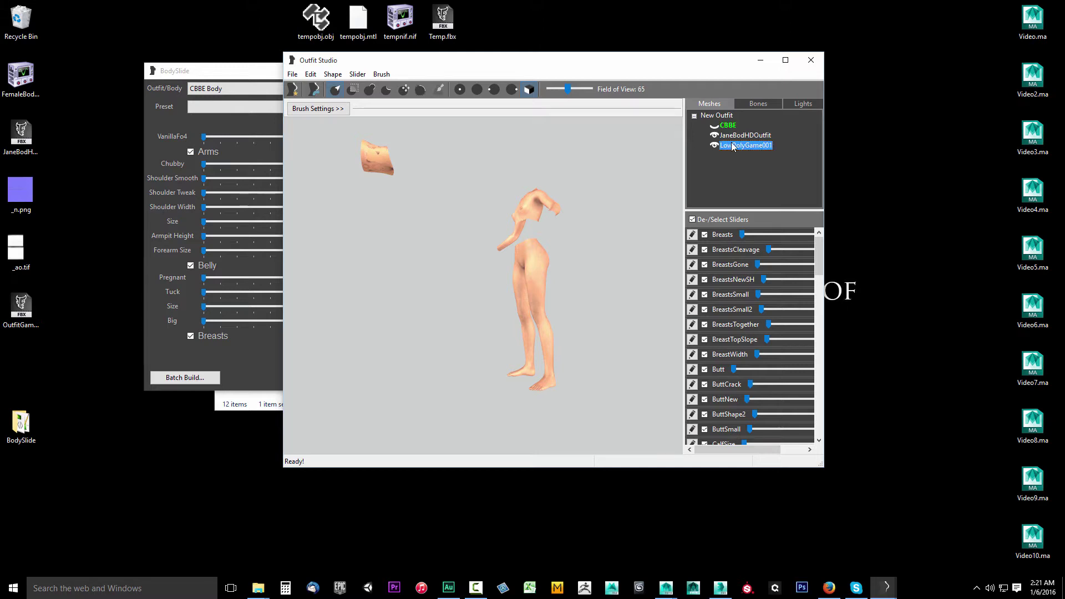
- Rotate the LowPolyGame001 shape 90 degrees about the X axis
right_click(740, 150)
click(769, 243)
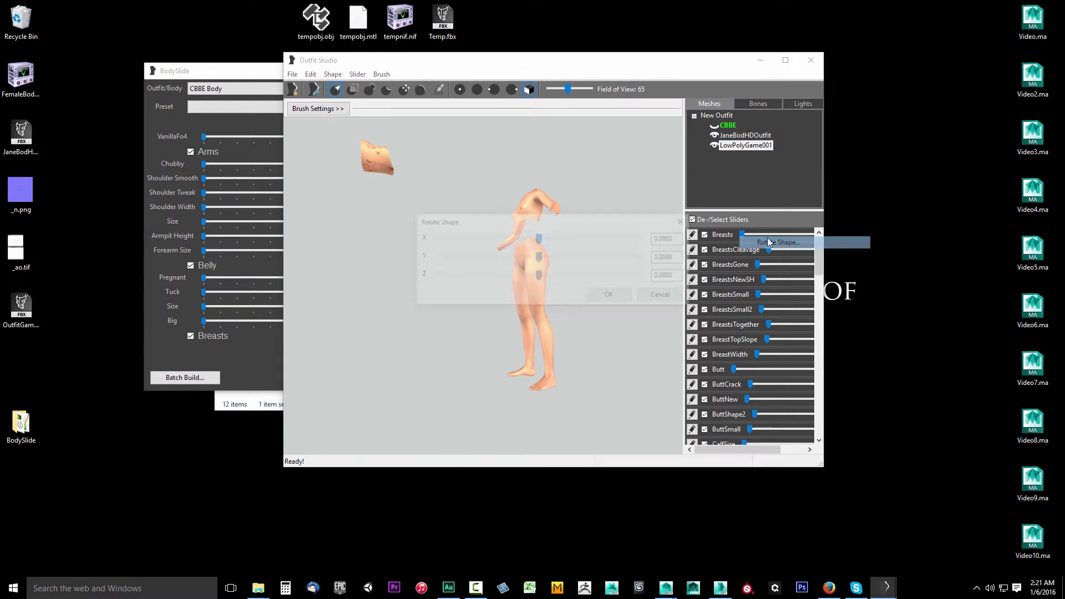
double_click(671, 238)
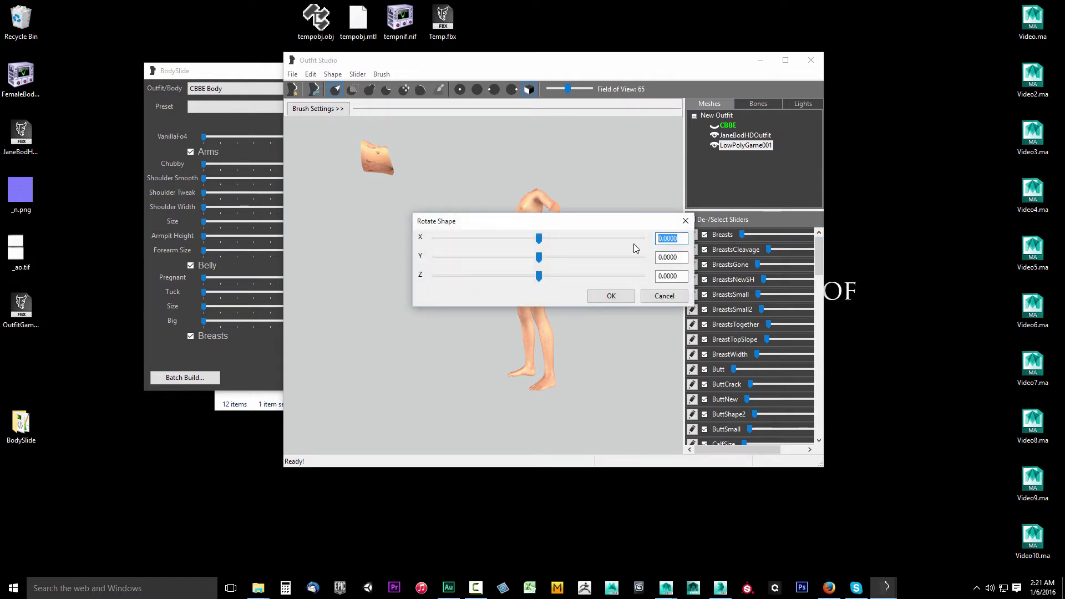
text(90)
click(611, 297)
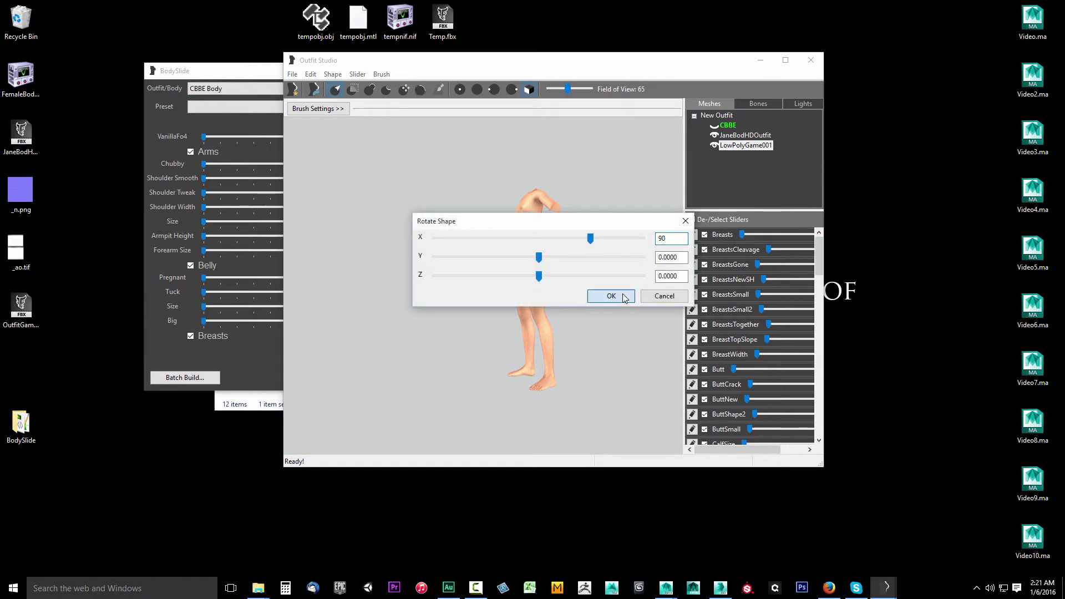
- Move LowPolyGame001 by -120 along Z and check its new position
right_click(744, 145)
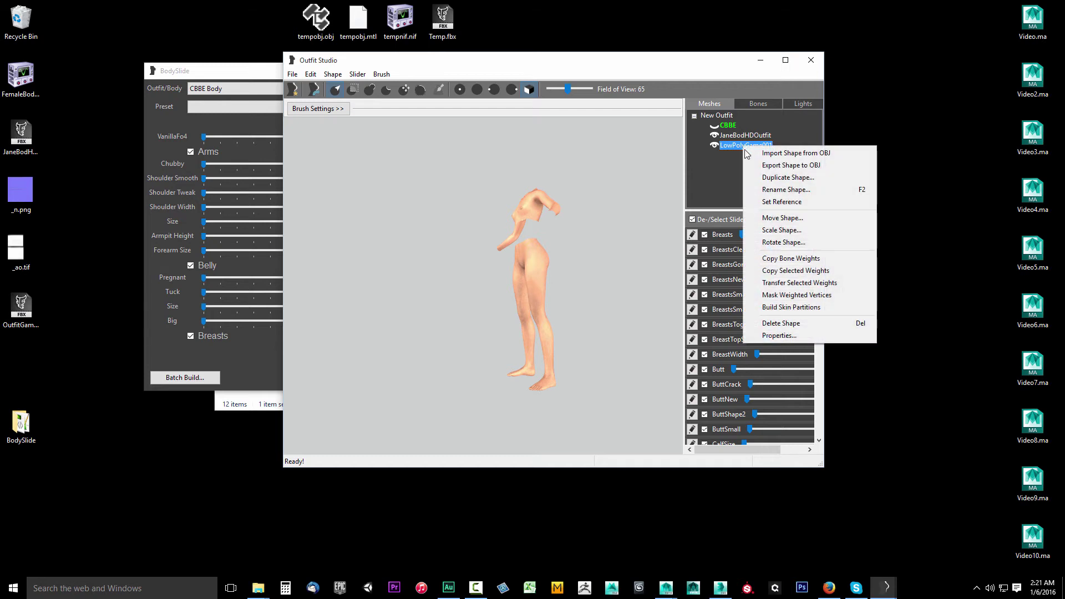
click(774, 218)
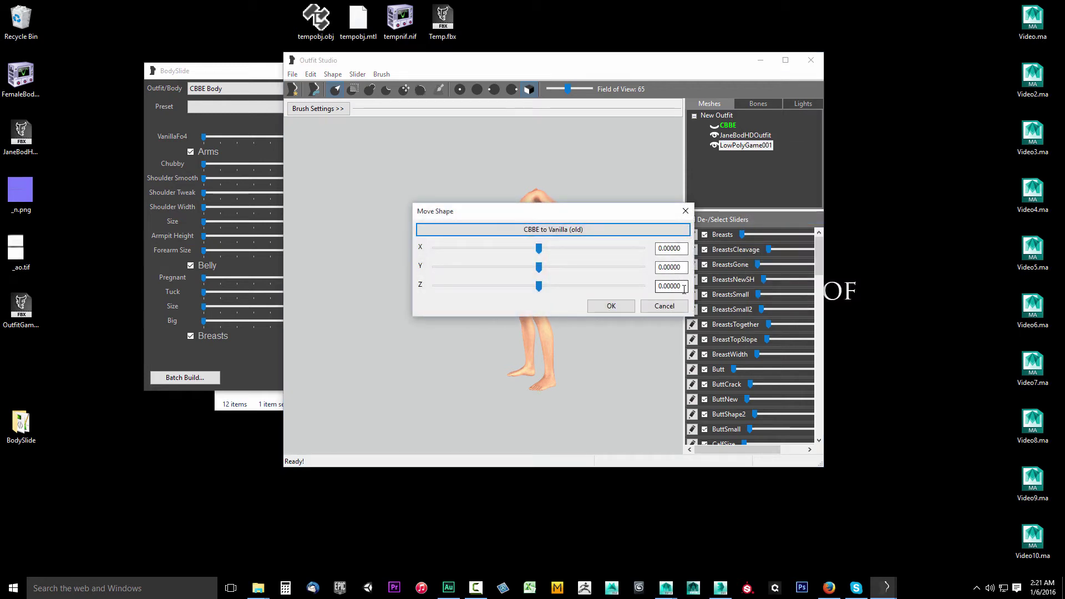
drag(685, 286, 631, 287)
text(-120)
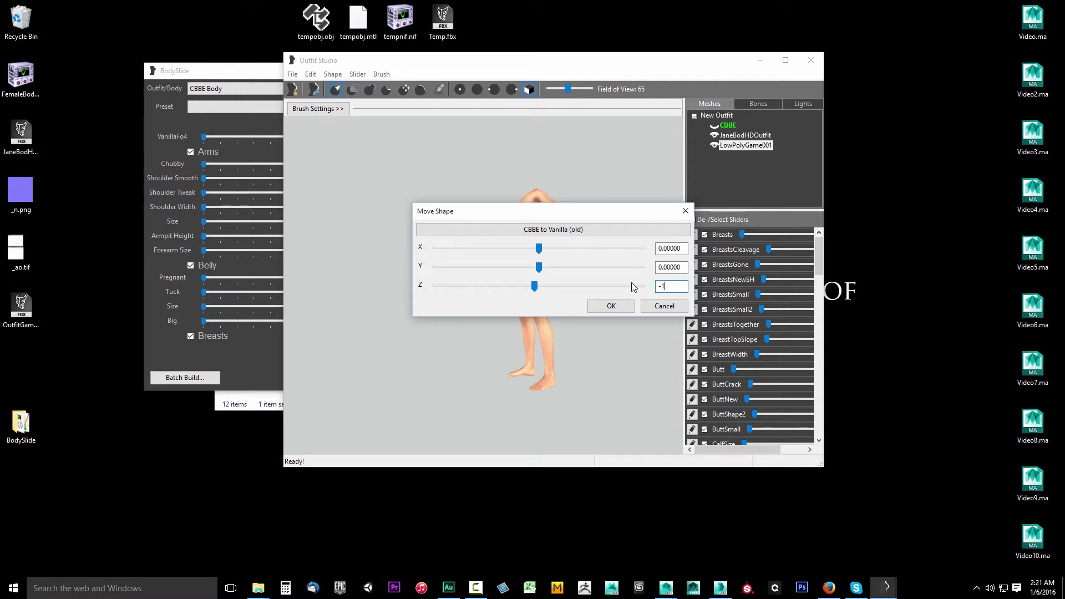
click(625, 306)
right_drag(610, 308, 625, 340)
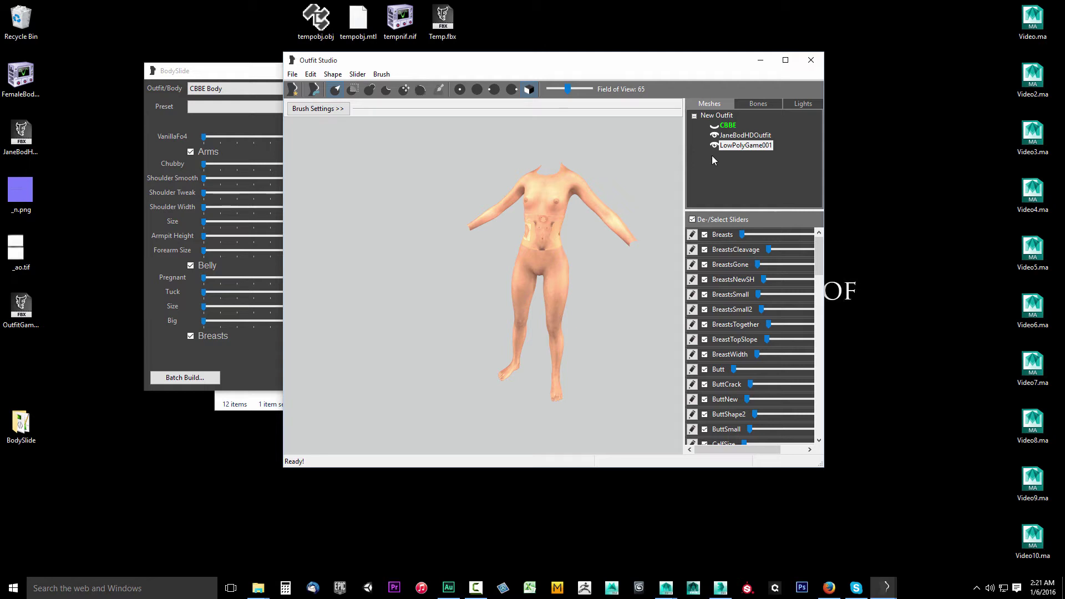
- Toggle the CBBE reference body on and off to compare it with the imported mesh
click(716, 127)
click(715, 127)
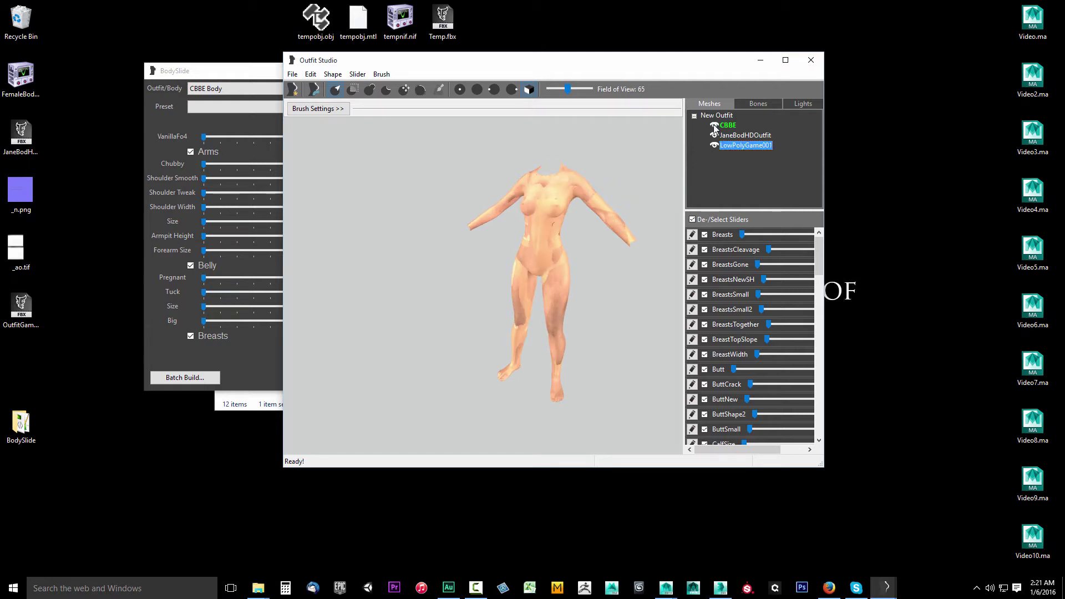
click(716, 127)
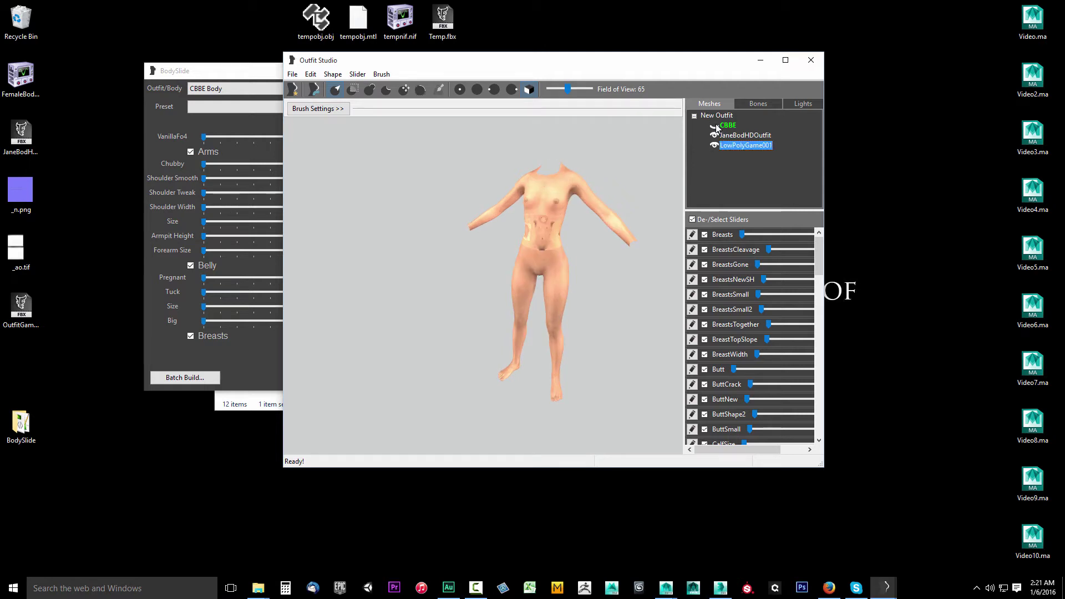
click(716, 127)
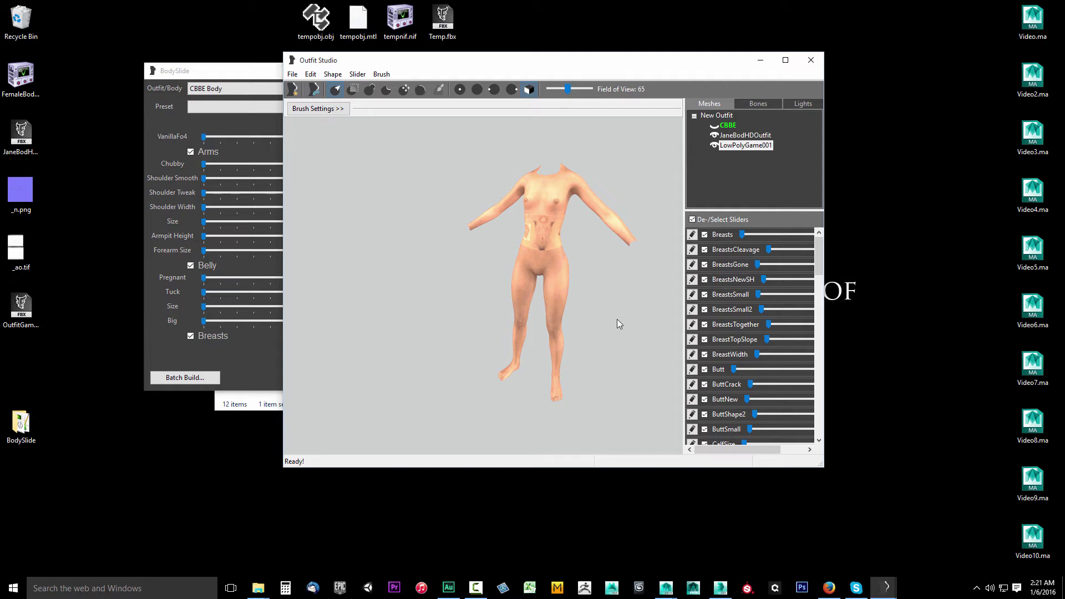
middle_drag(621, 319, 578, 314)
- Select JaneBodHDOutfit then LowPolyGame001, review the Shape menu, and inspect the body's front and back
click(747, 136)
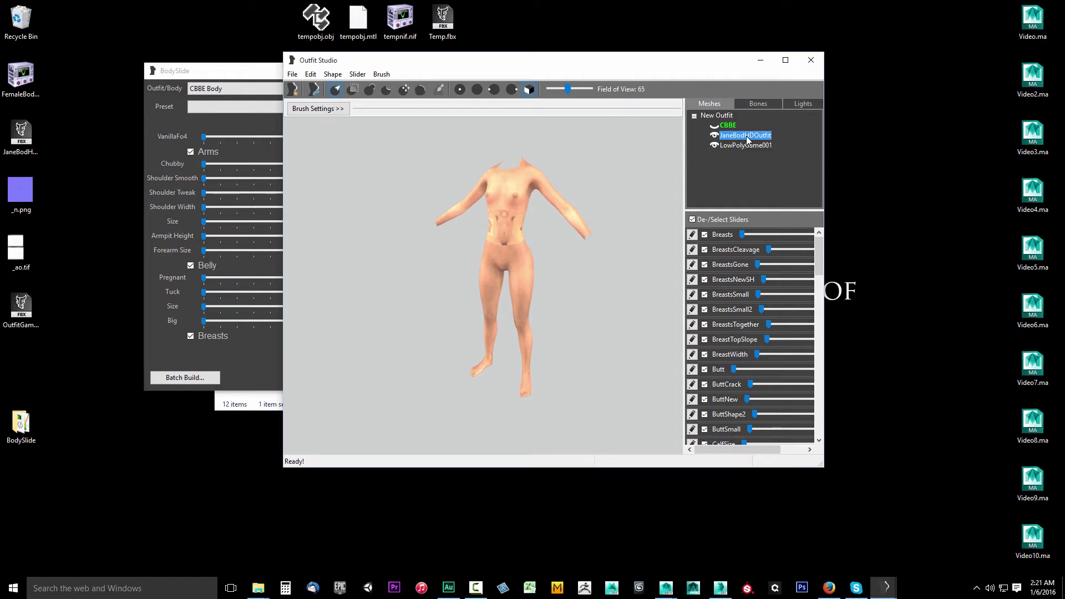
click(732, 146)
click(333, 74)
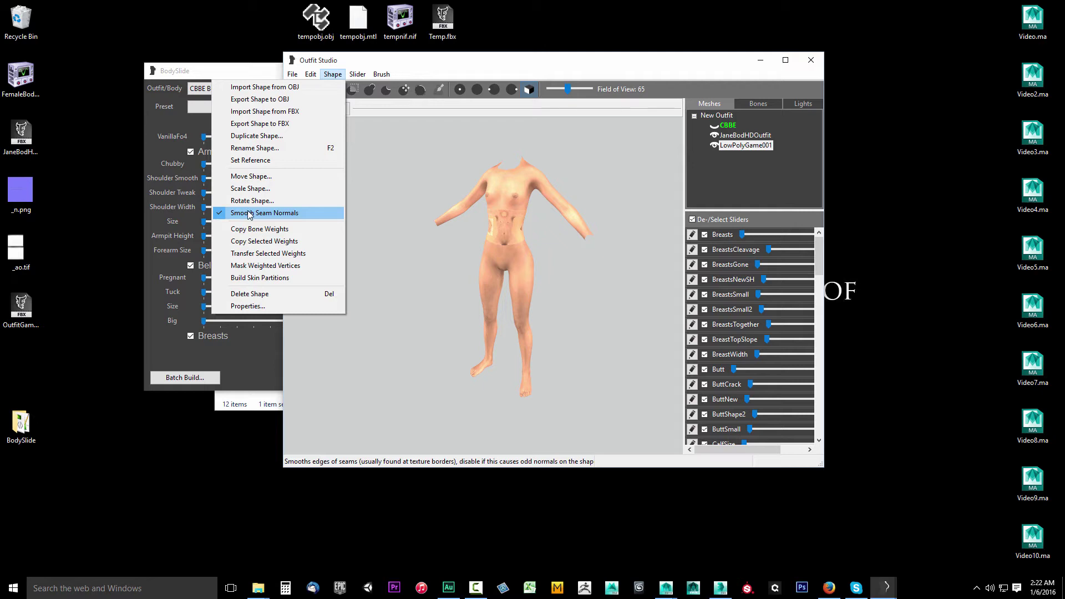
click(747, 137)
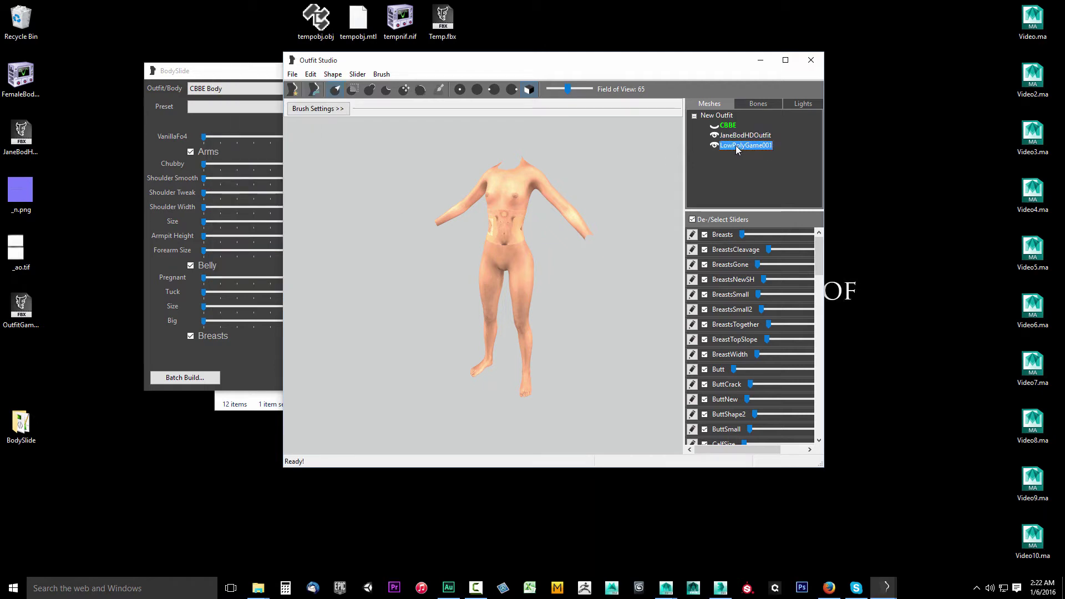
click(333, 74)
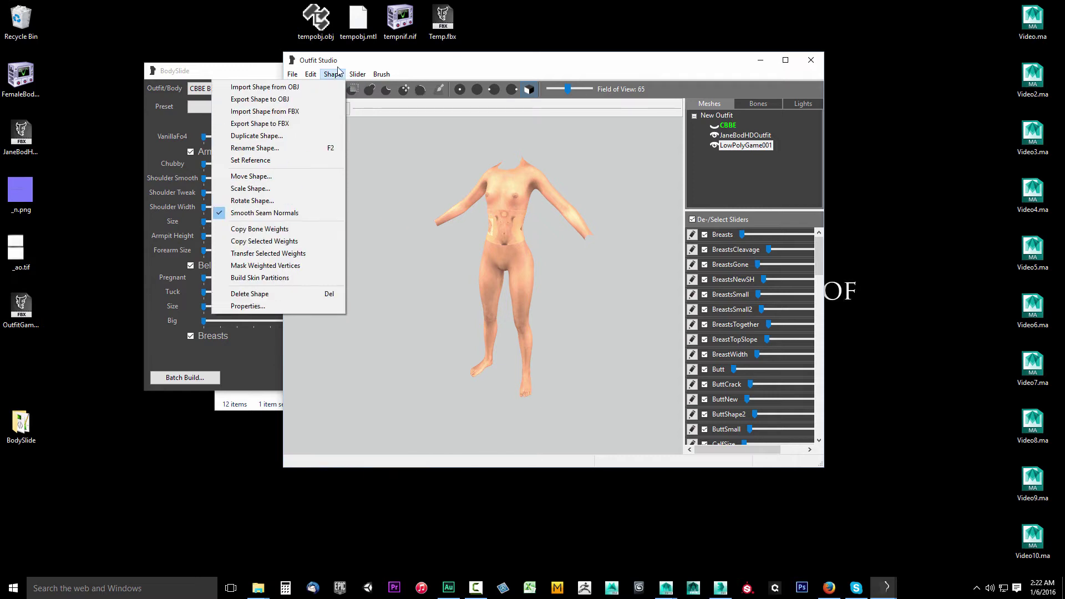
click(598, 304)
mouse_move(597, 304)
right_down()
mouse_move(459, 302)
mouse_move(607, 302)
right_up()
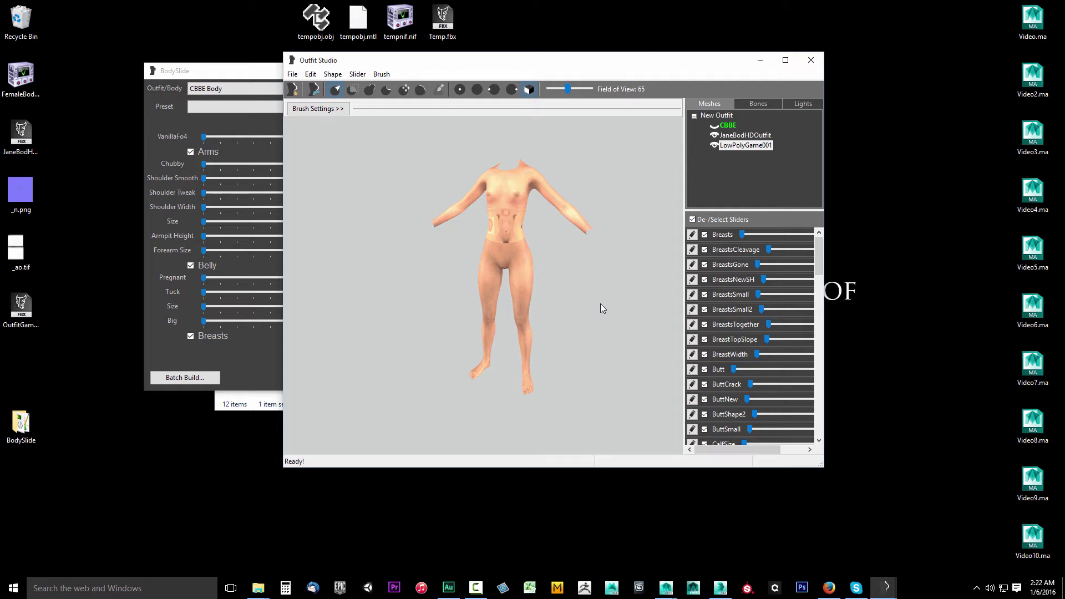
click(292, 74)
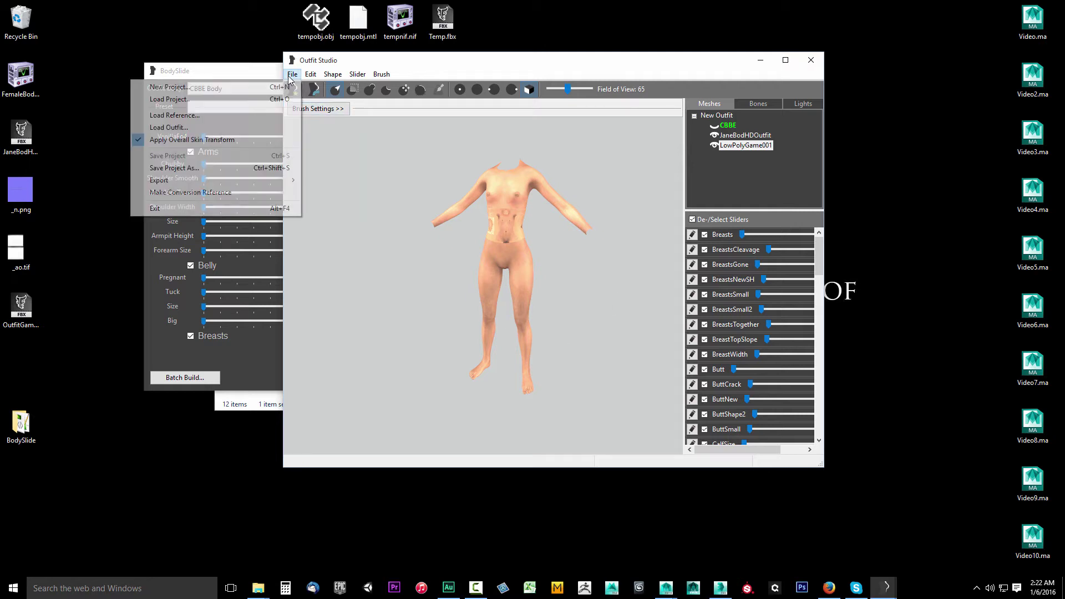
- Choose File > Export > Export NIF to bring up the Export outfit NIF dialog
mouse_move(258, 179)
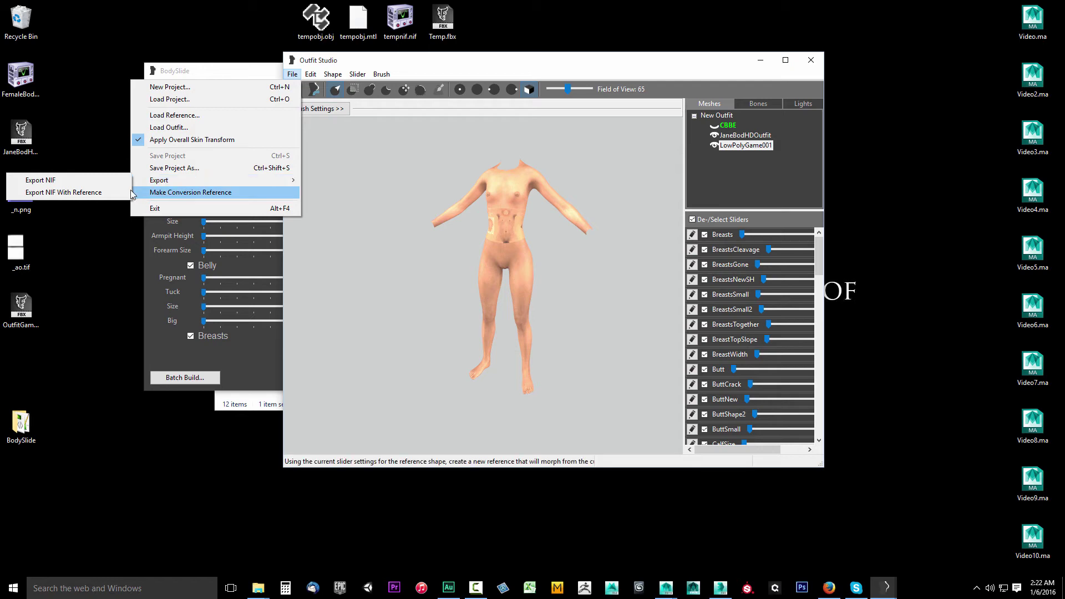
click(91, 184)
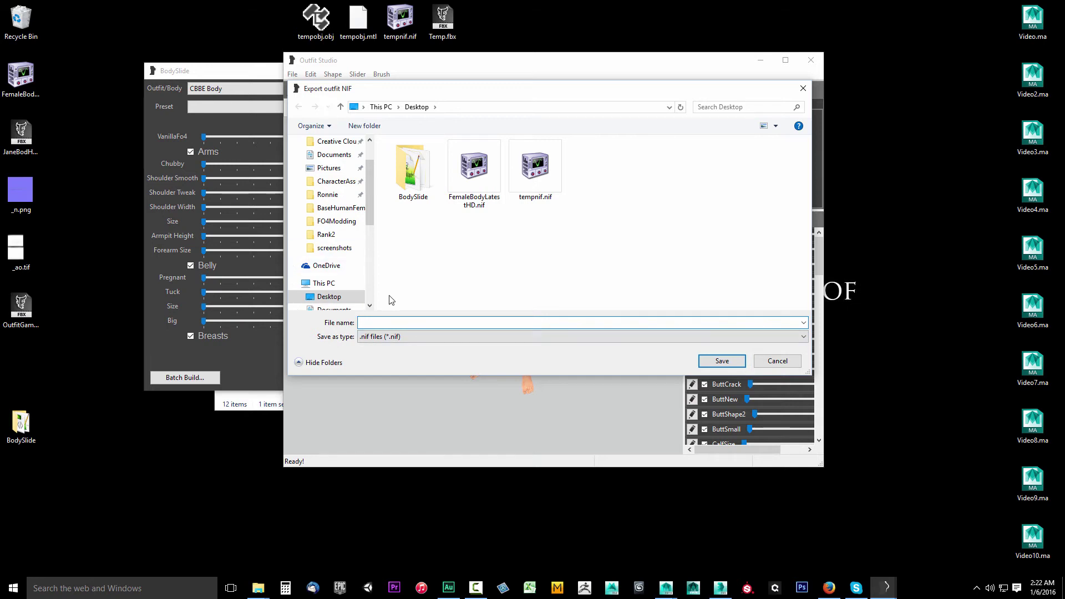
- Check the original name in the Vault111Suit folder, then save the export as FemaleVault111Suit.nif
key(alt+Tab)
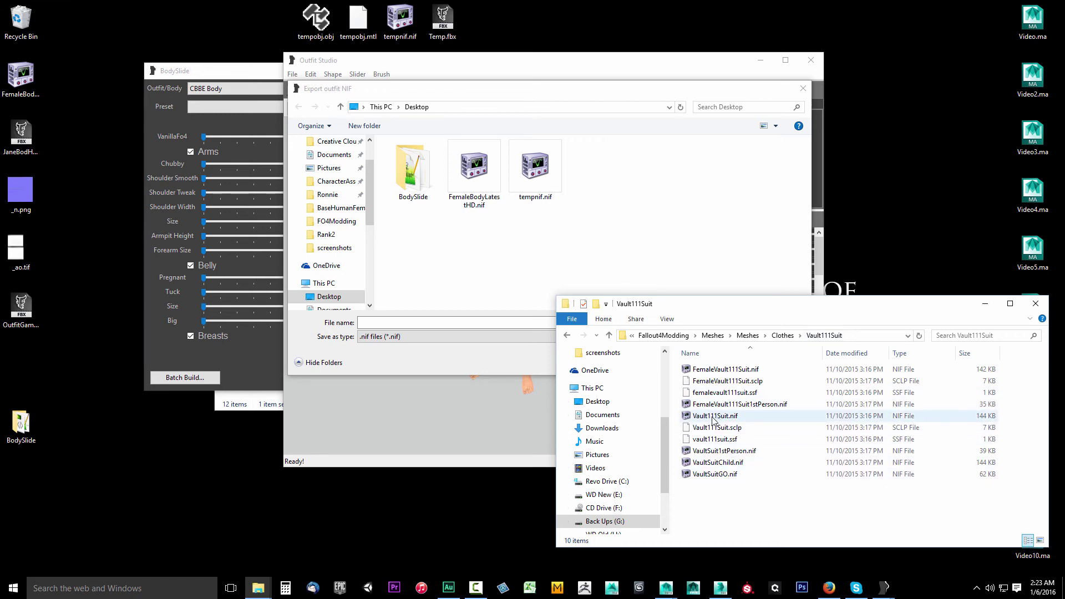
click(725, 375)
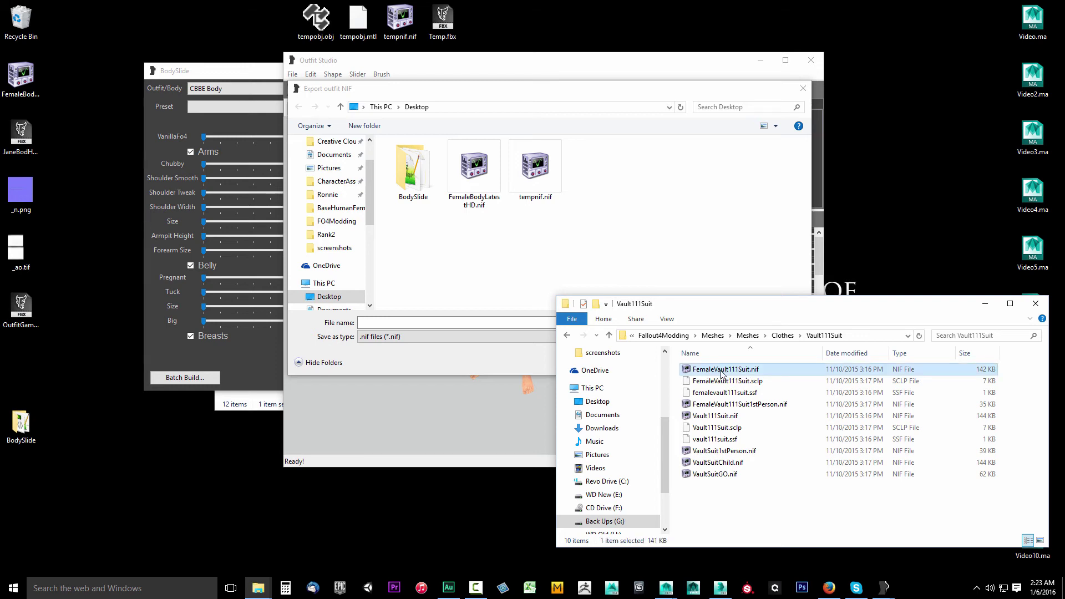
drag(756, 314, 526, 447)
click(459, 361)
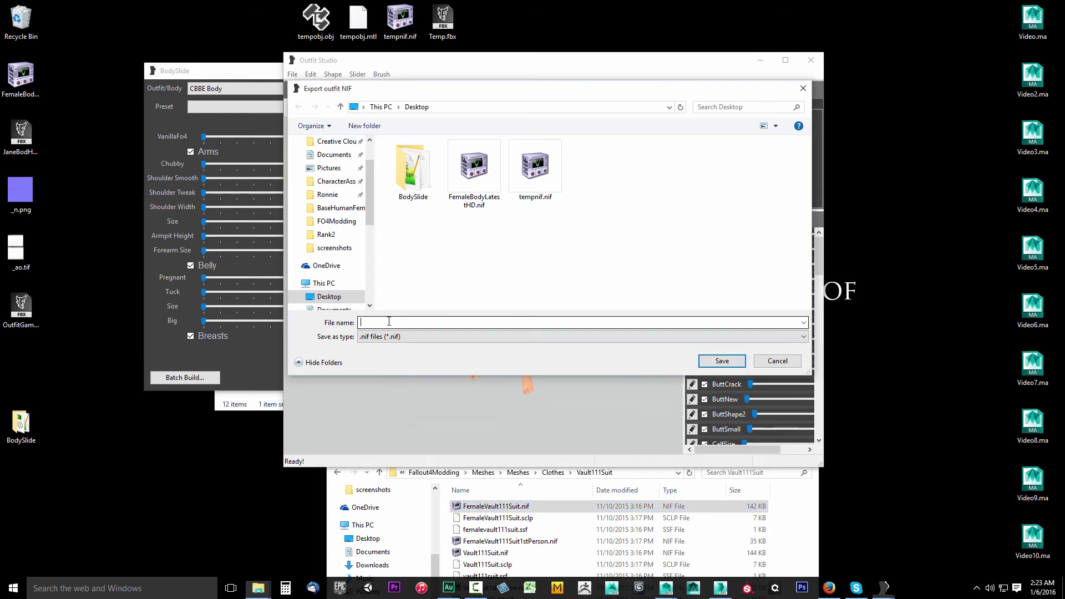
text(Femal)
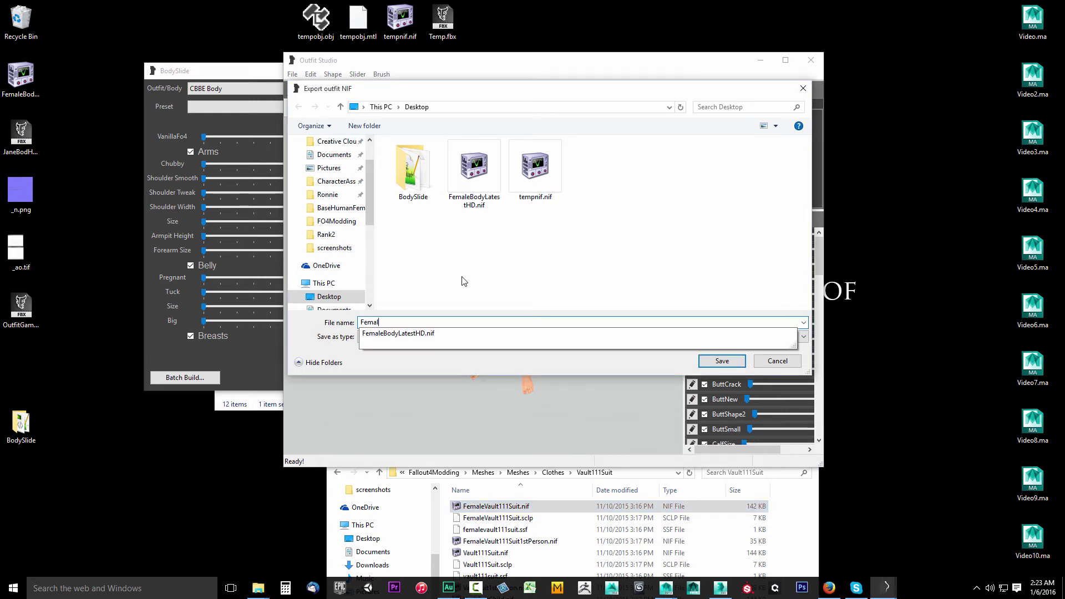
text(eVault111Suoi)
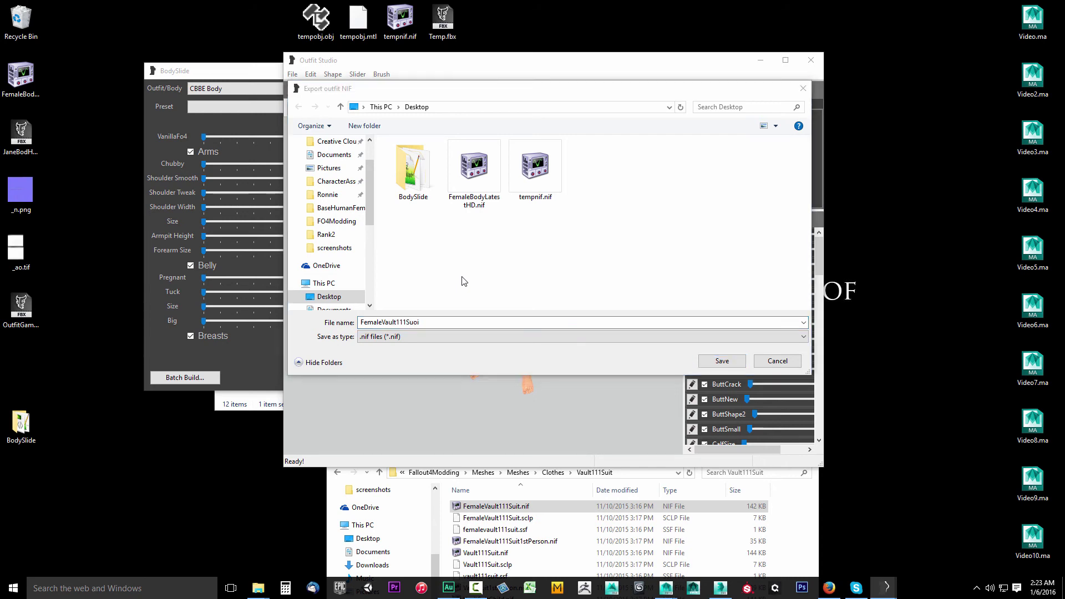
click(450, 321)
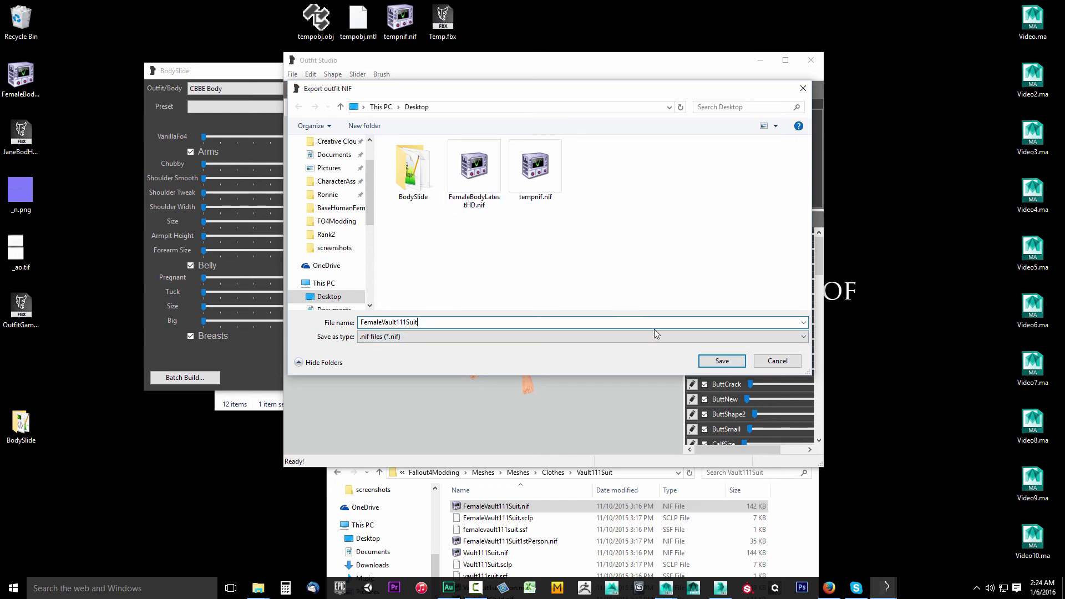
click(723, 361)
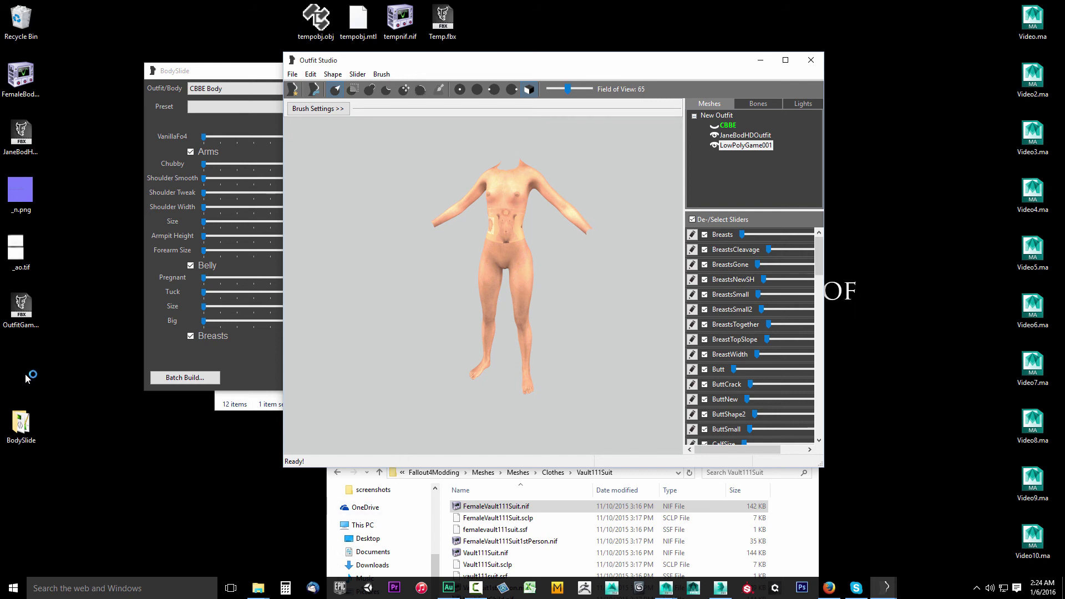
- Bring the Vault111Suit Explorer window forward and close it
click(799, 492)
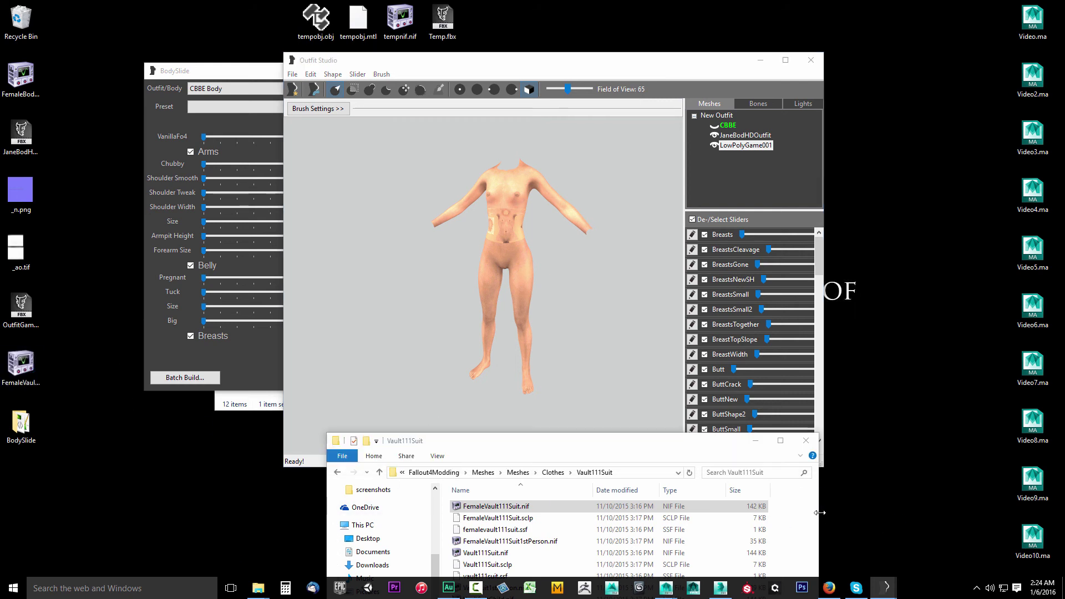
click(808, 442)
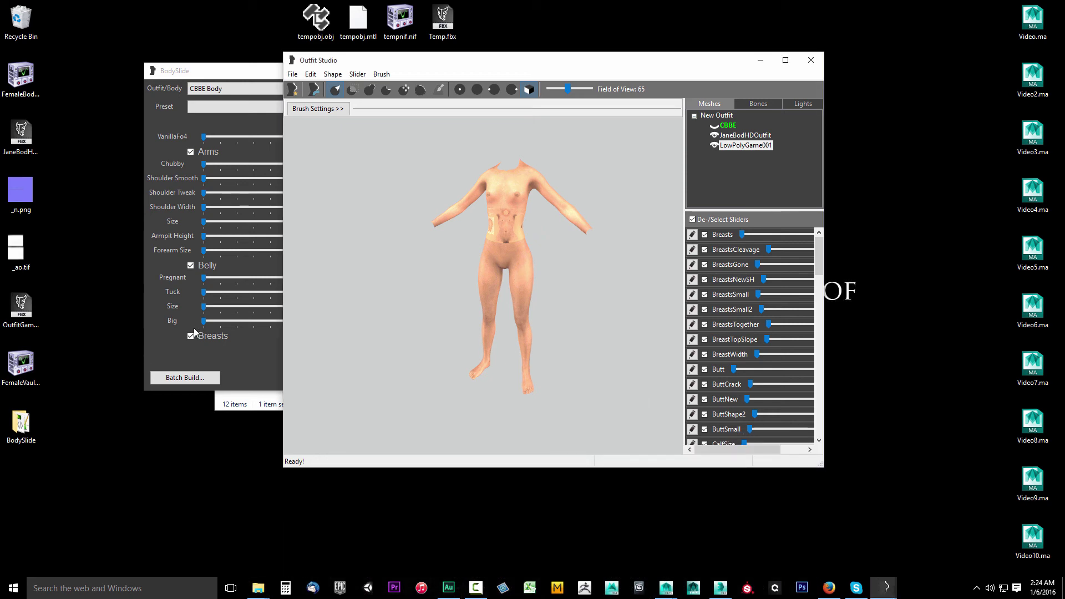